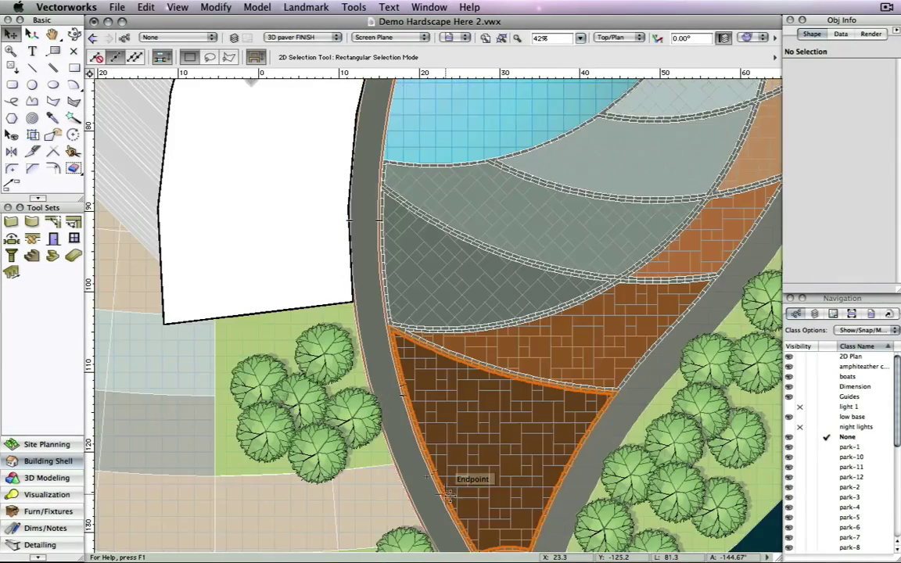
Step: Set the Pathway tag display to Floating, then Right, and center its tag text
drag(470, 469, 603, 191)
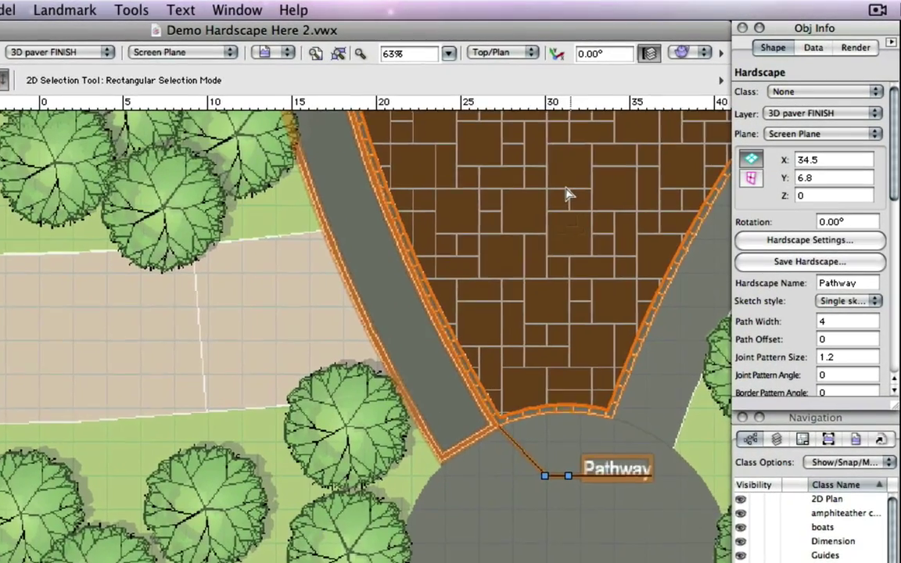
scroll(656, 165, up, 2)
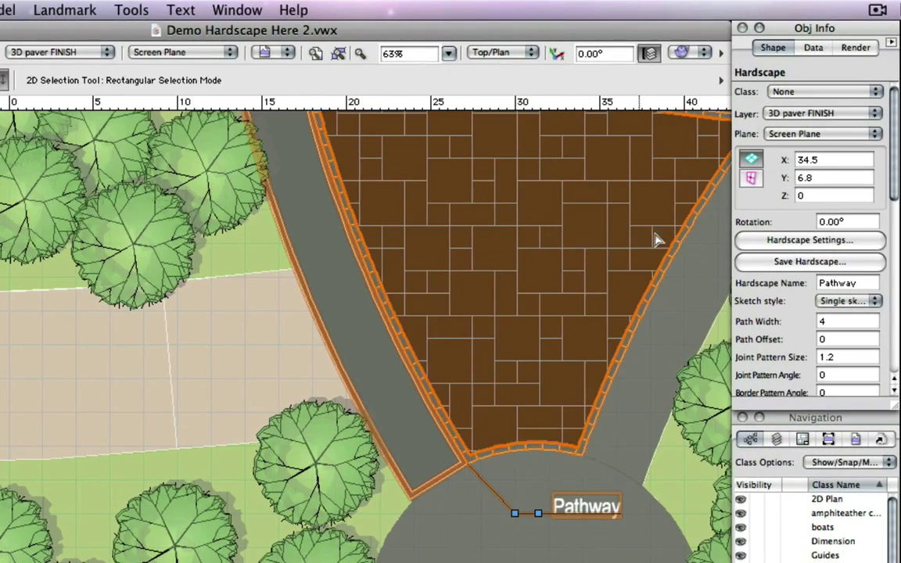
drag(897, 149, 893, 241)
click(863, 257)
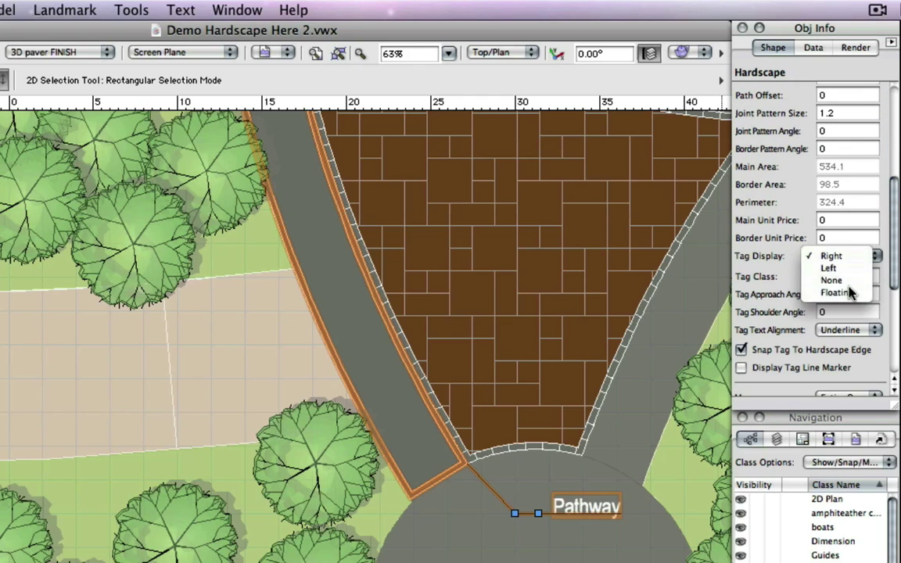
click(852, 296)
click(849, 256)
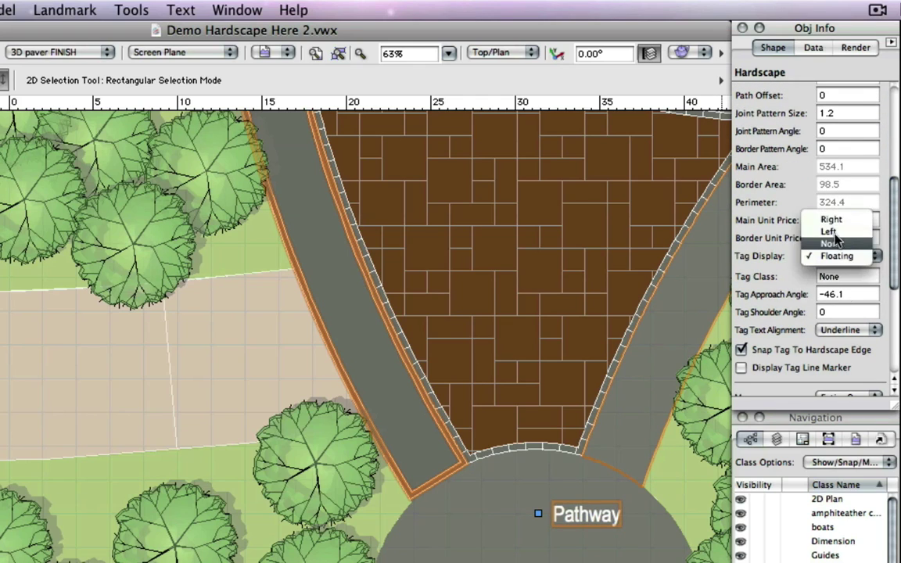
click(828, 219)
drag(896, 264, 896, 296)
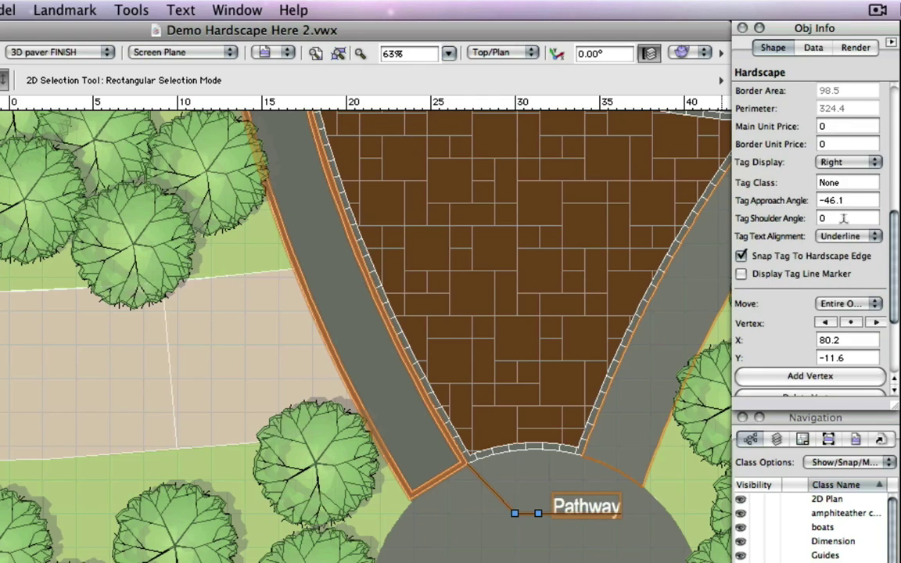
click(837, 236)
click(836, 248)
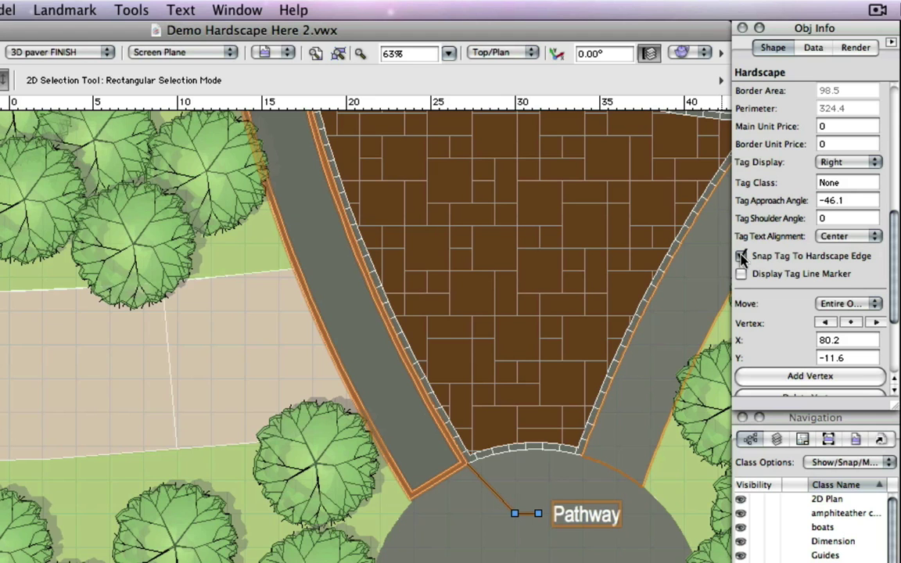
Step: Drag the Pathway tag leader up the path edge and onto the beige paving at left
scroll(514, 228, down, 2)
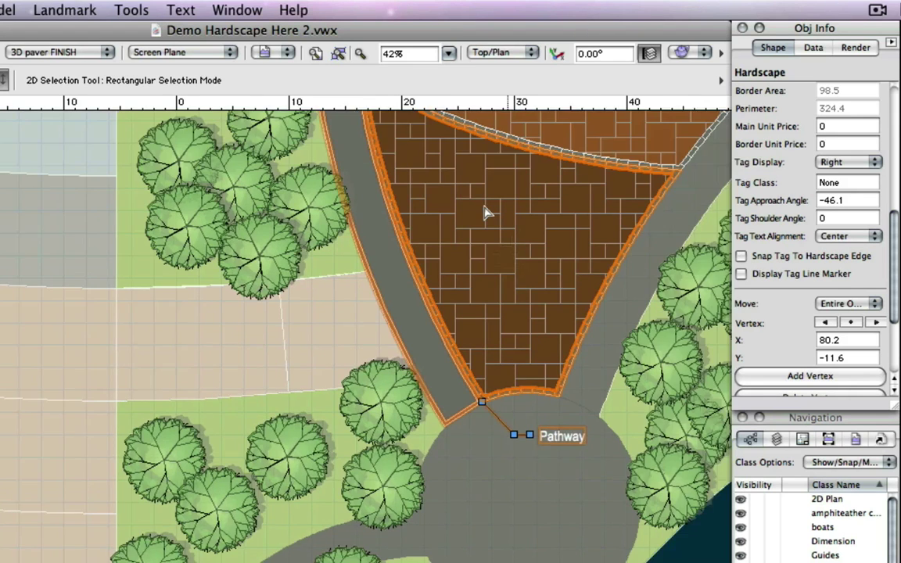
middle_drag(488, 209, 540, 318)
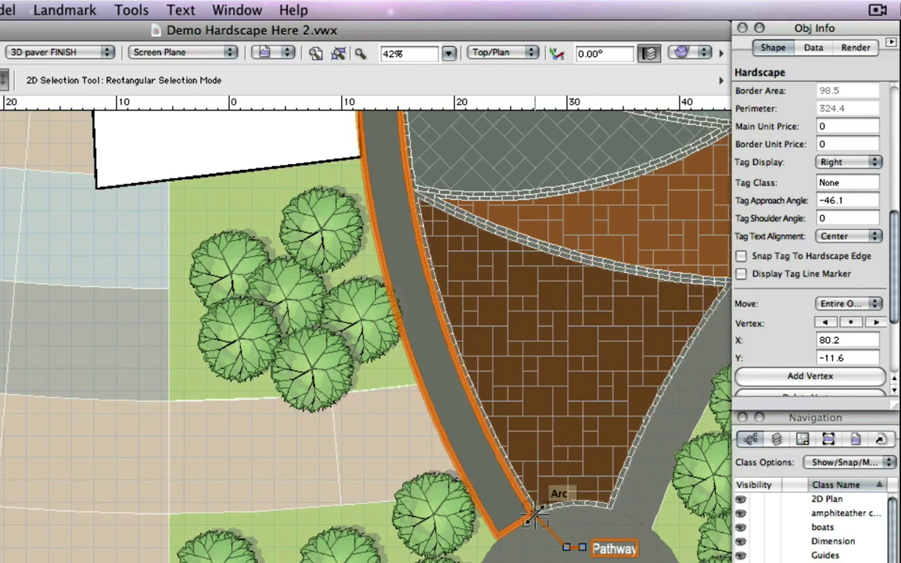
drag(488, 472, 464, 429)
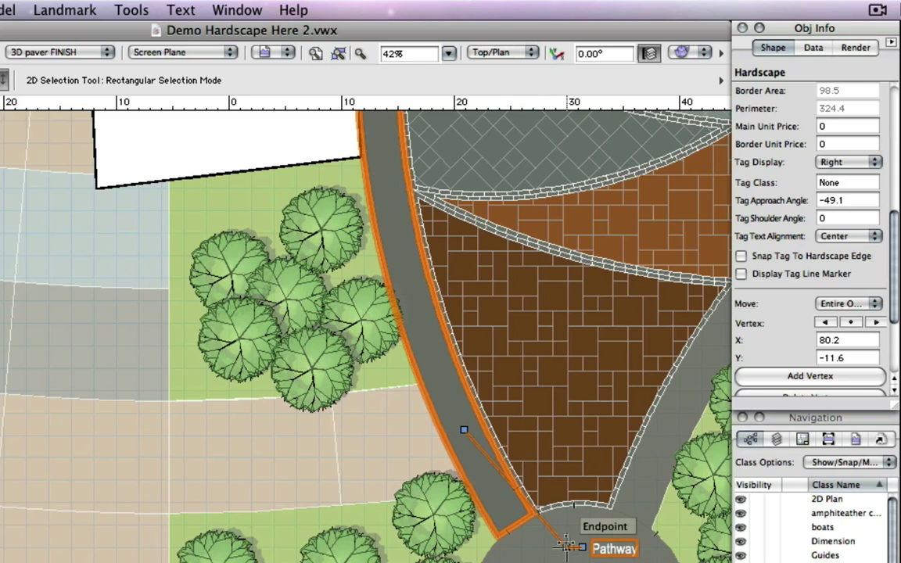
drag(569, 547, 352, 453)
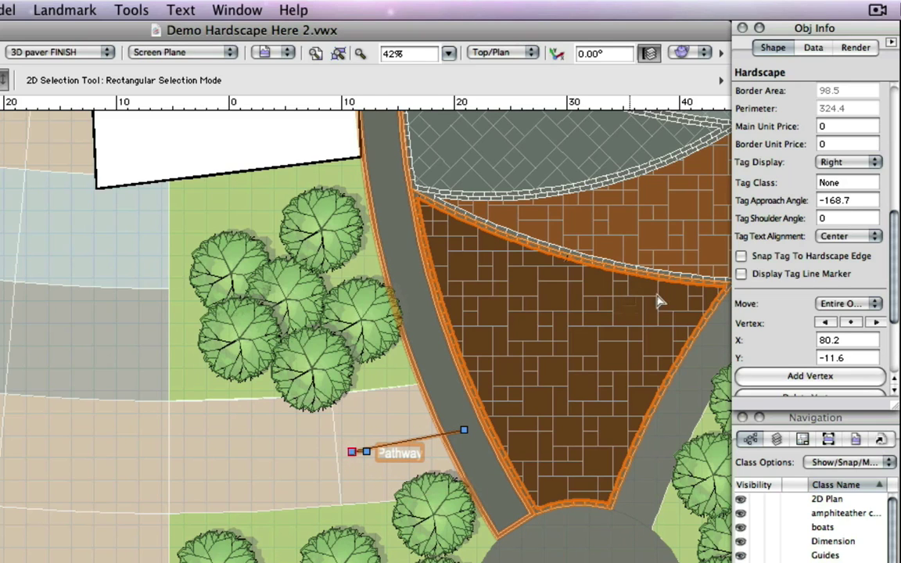
Step: Set the Pathway tag display to Left and add an arrow marker to its tag line
click(831, 162)
click(810, 175)
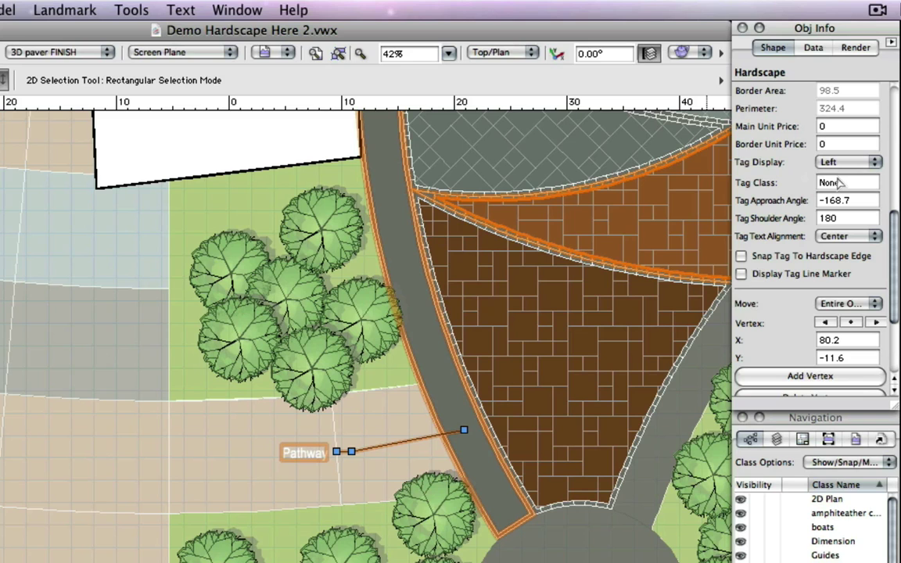
click(741, 274)
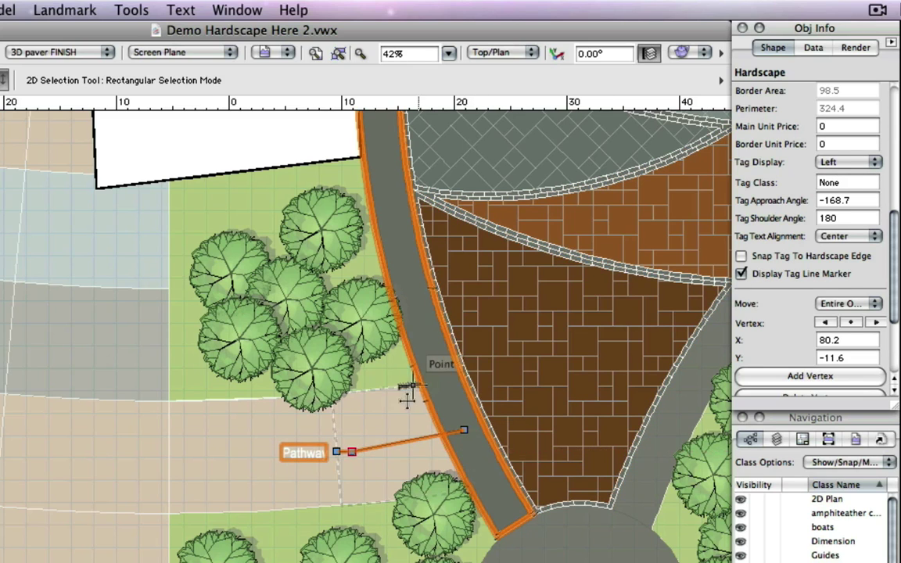
scroll(463, 422, up, 2)
click(379, 409)
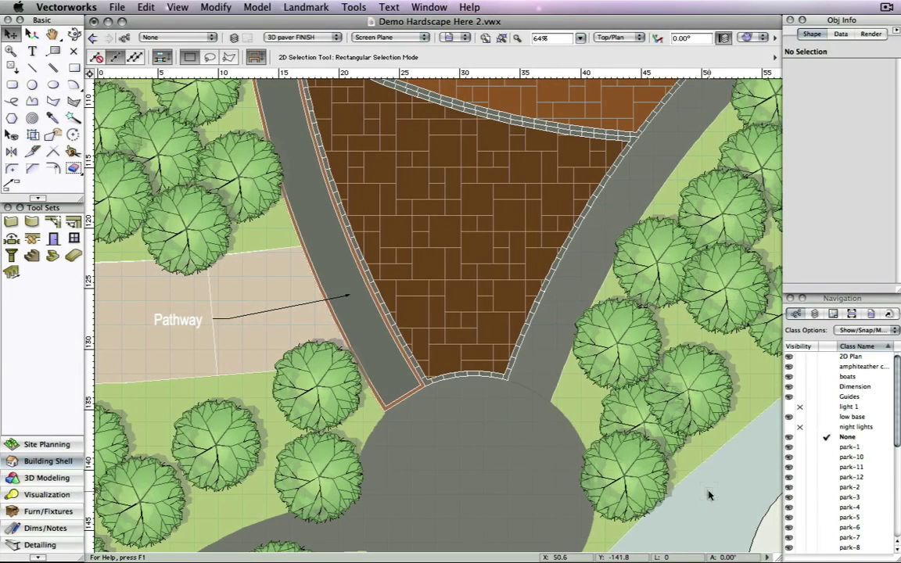
Step: Give the Pathway a 0.3 border on its Start and Right edges only
click(382, 356)
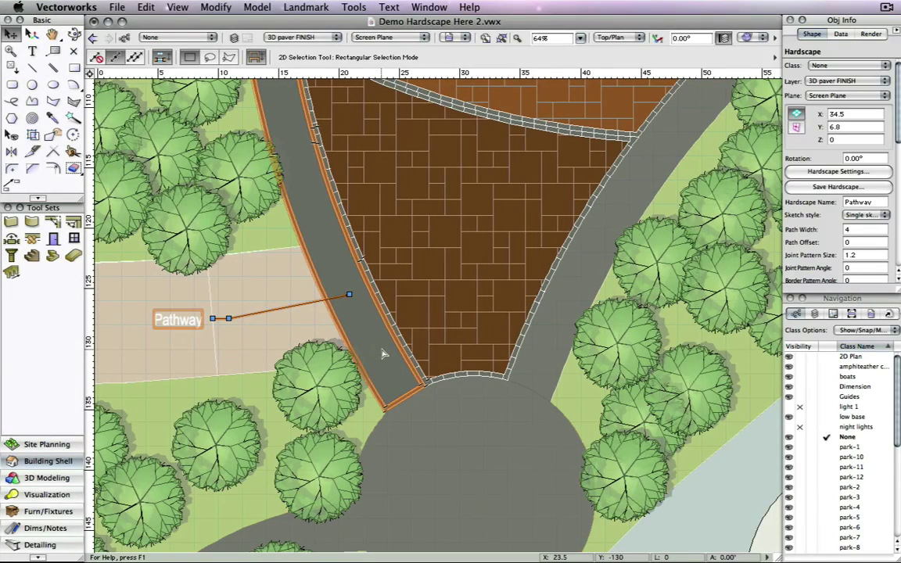
click(800, 173)
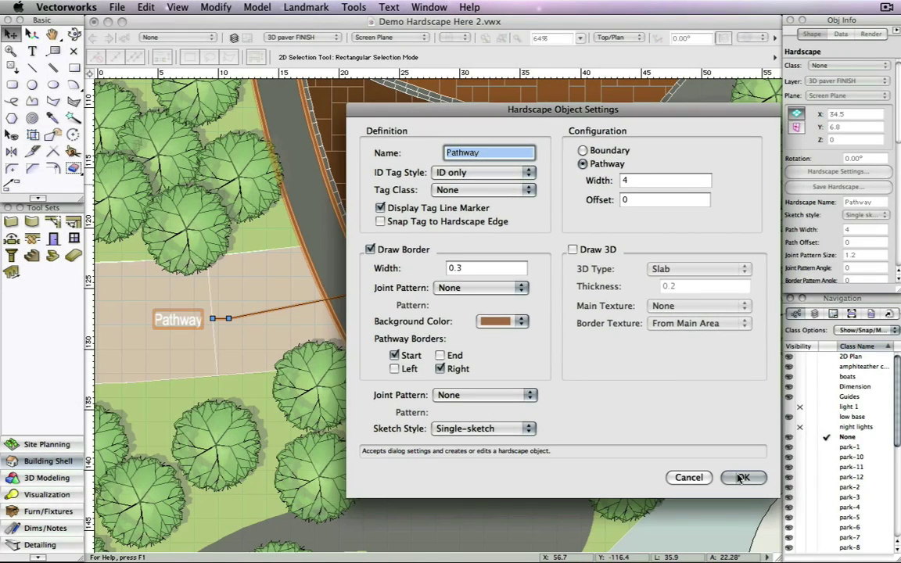
click(740, 478)
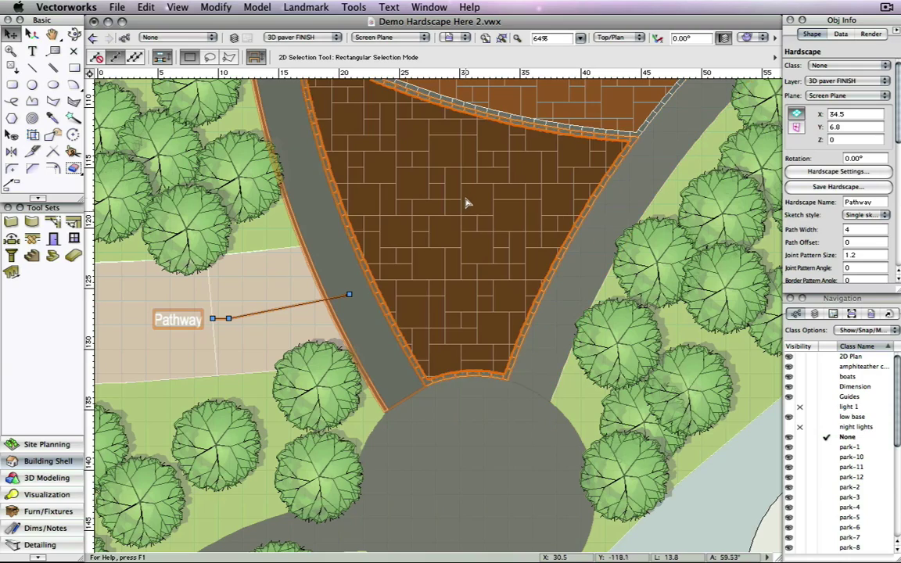
Step: Pan to the orange paver hardscape and select it with the Reshape tool
key(space)
drag(473, 207, 473, 397)
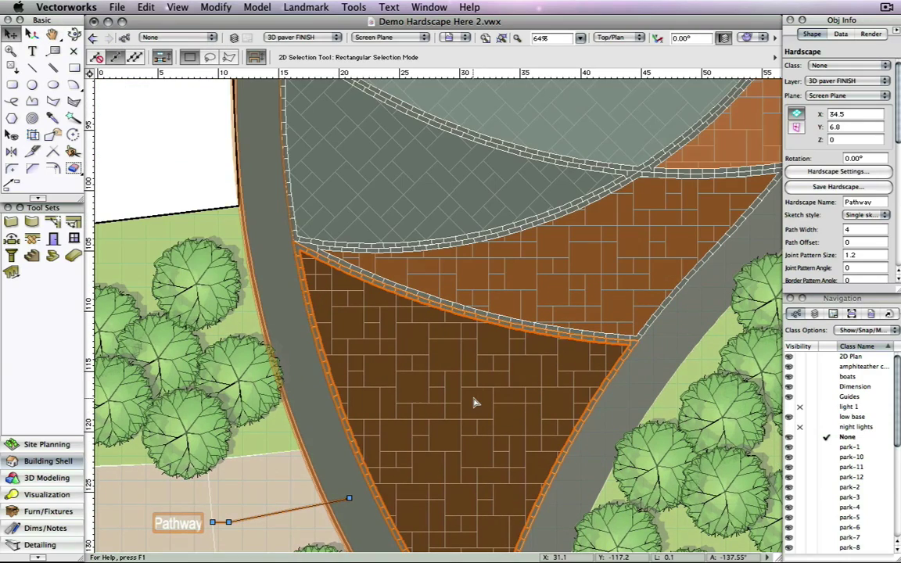
key(space)
drag(616, 346, 533, 363)
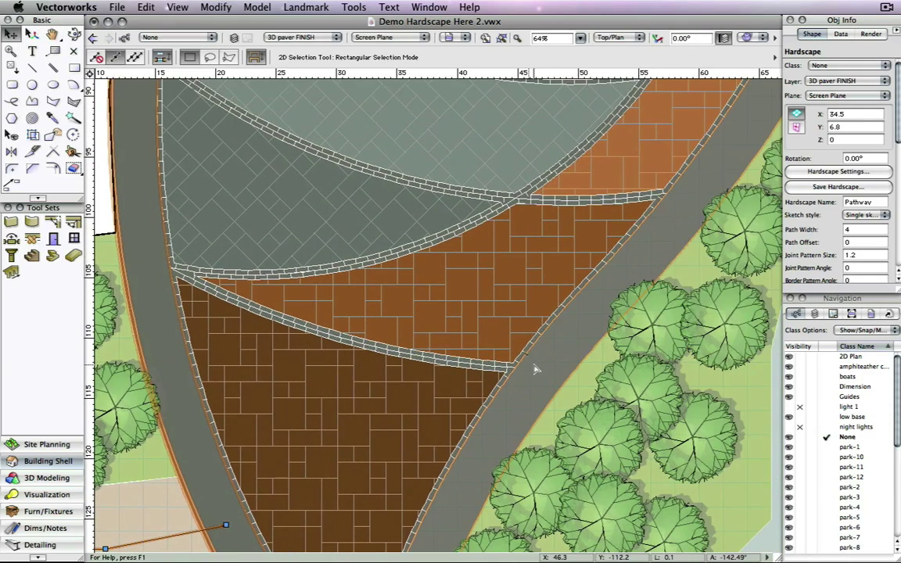
click(49, 136)
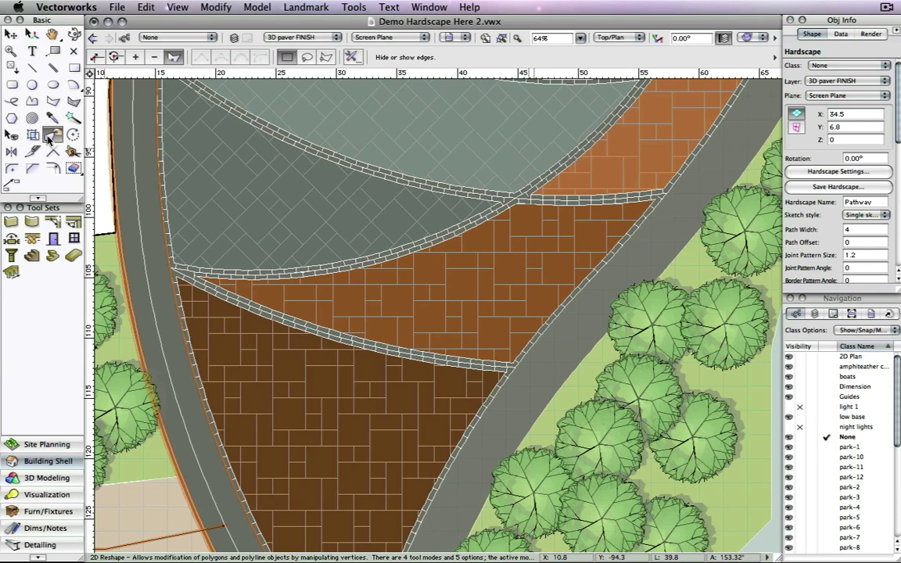
click(170, 58)
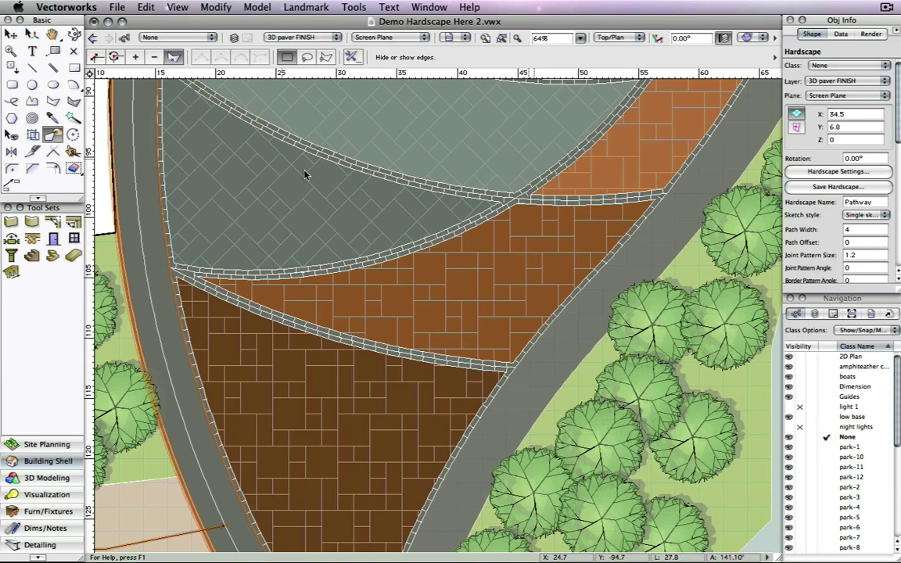
click(438, 286)
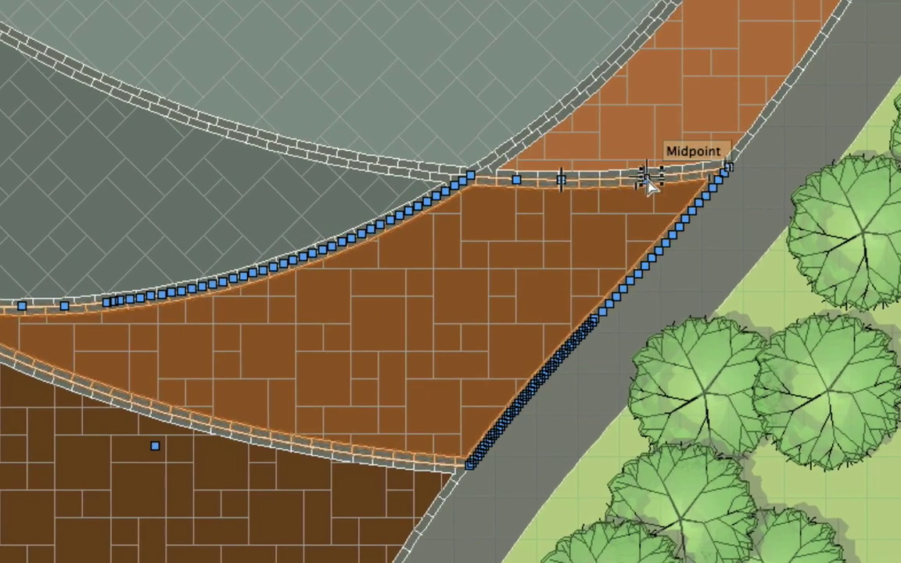
Step: Add vertices at the midpoint, arc and endpoint snaps along the orange hardscape's top edge
click(648, 182)
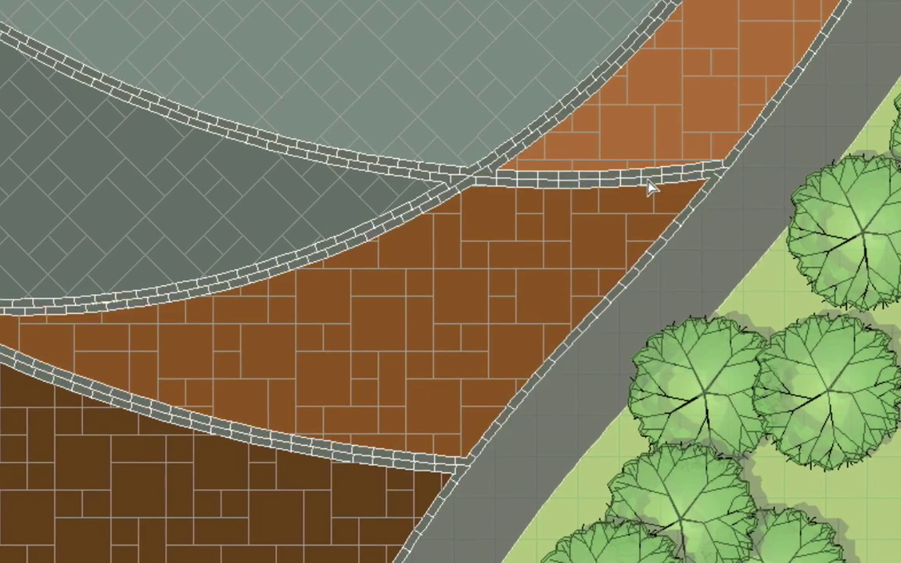
click(562, 184)
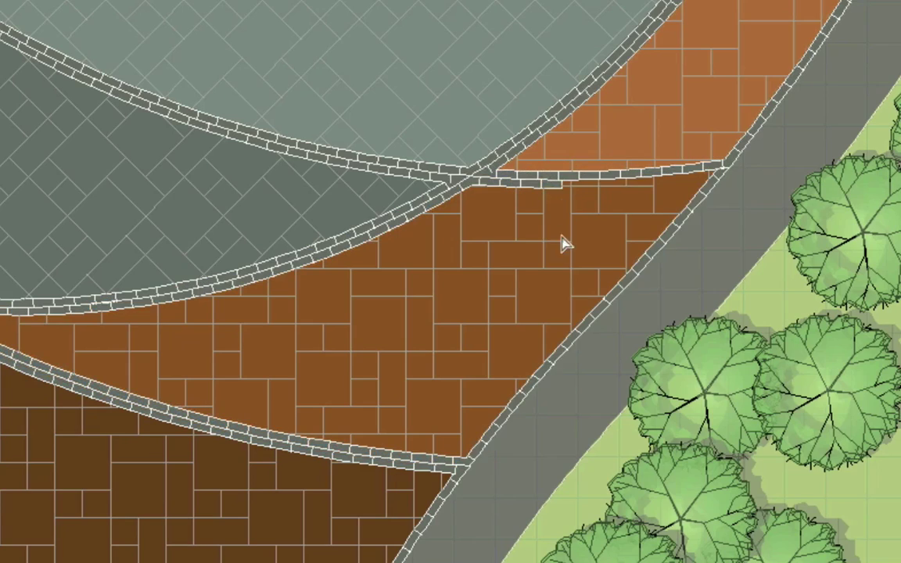
click(518, 180)
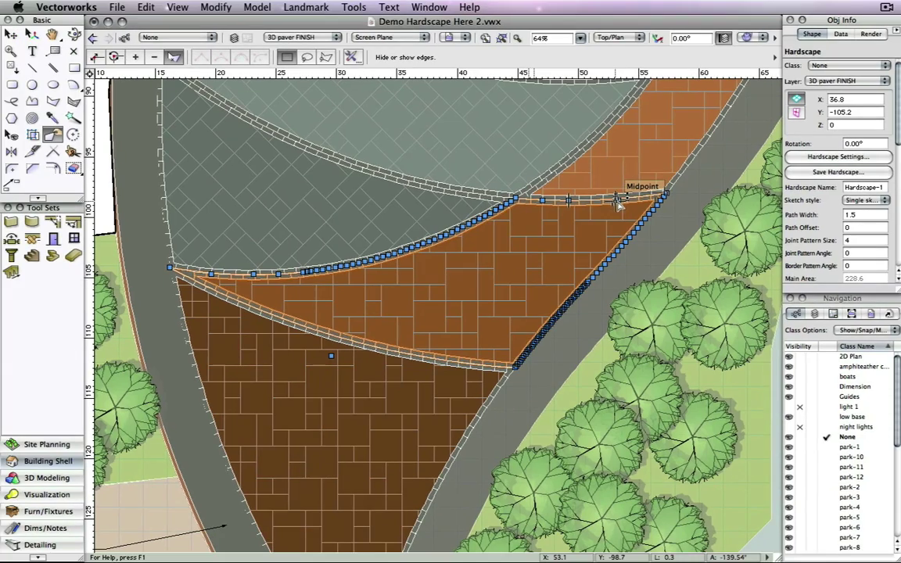
click(618, 200)
mouse_move(441, 344)
mouse_down()
mouse_move(476, 251)
mouse_move(536, 185)
mouse_up()
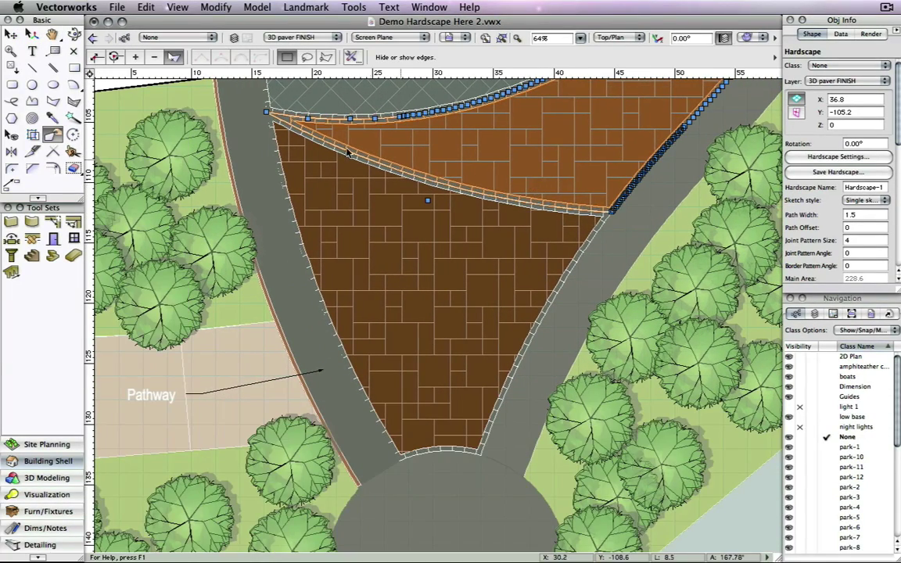
Step: Draw a radius-3 circle centred in the dark brown triangular paving and bring up its context menu
click(33, 86)
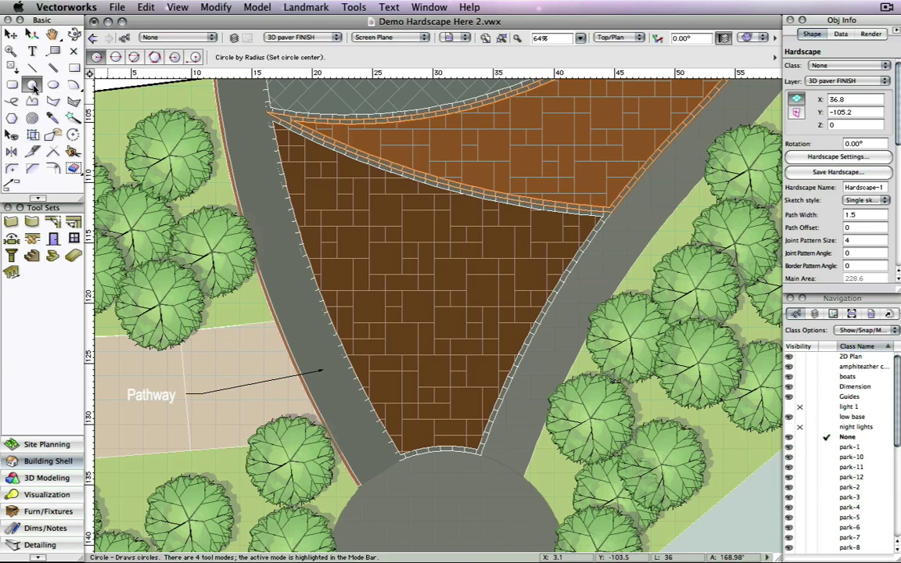
click(437, 288)
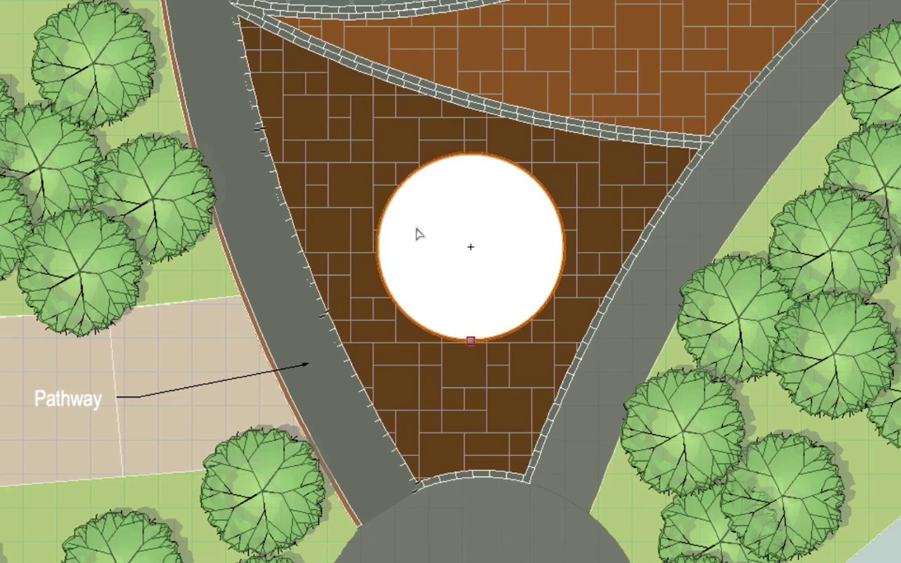
right_click(417, 216)
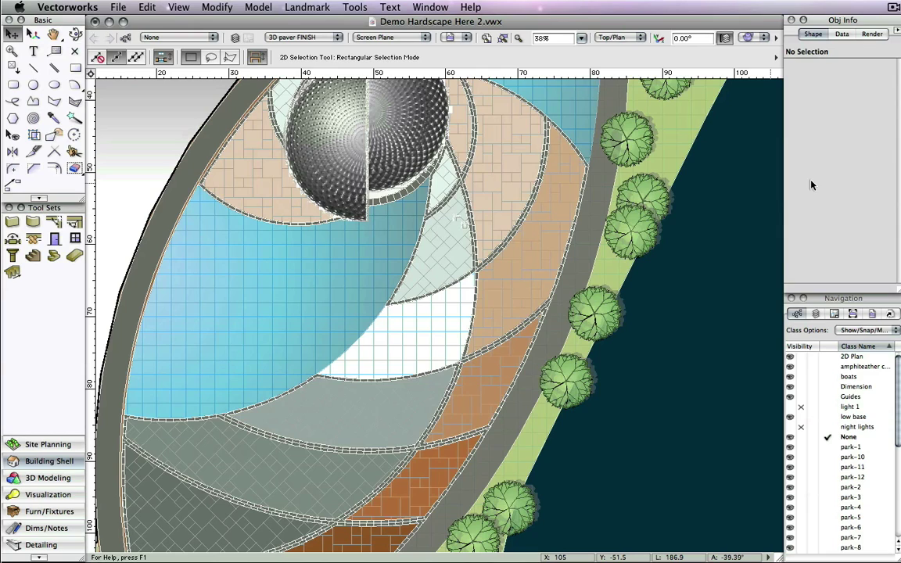
Step: Switch the plan's render mode to OpenGL
click(749, 37)
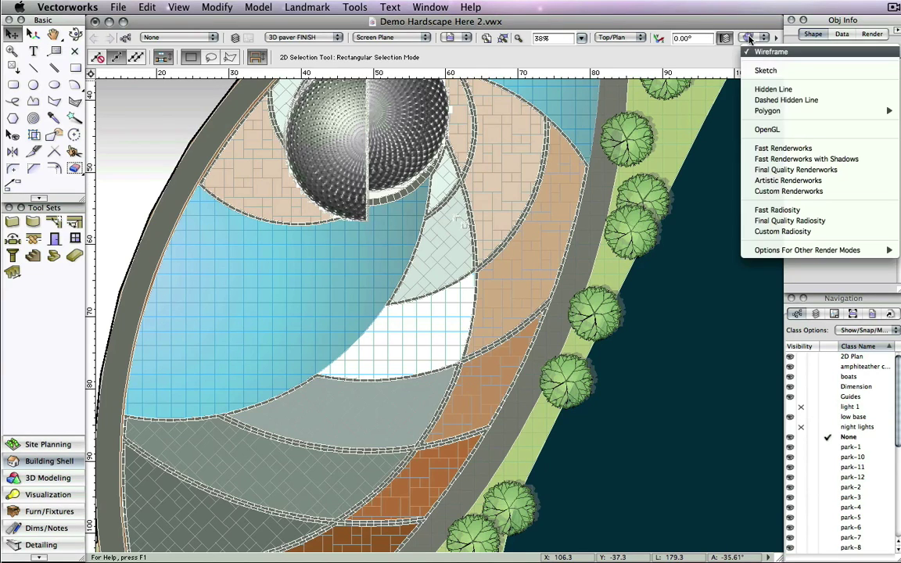
click(784, 130)
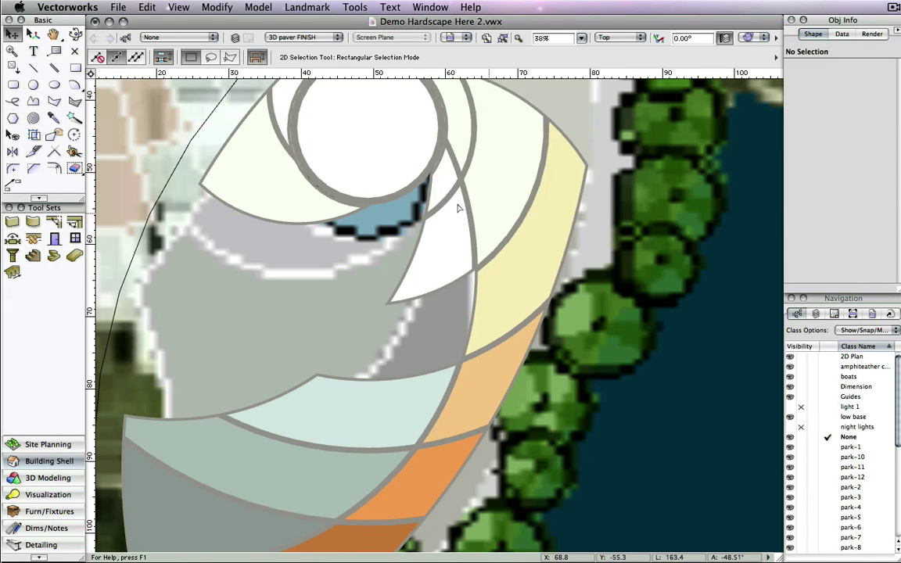
scroll(458, 208, up, 3)
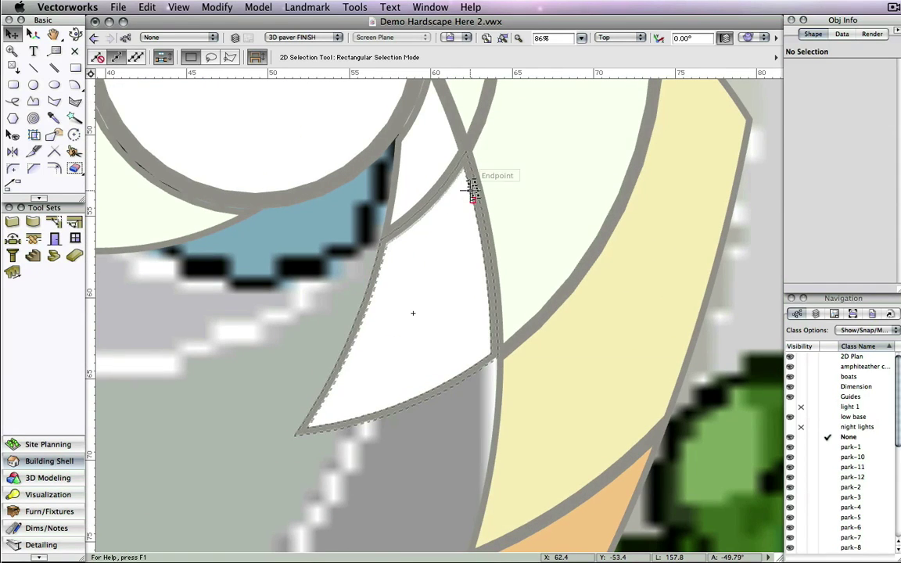
Step: Set the small white hardscape's border texture to paver type 4
click(472, 190)
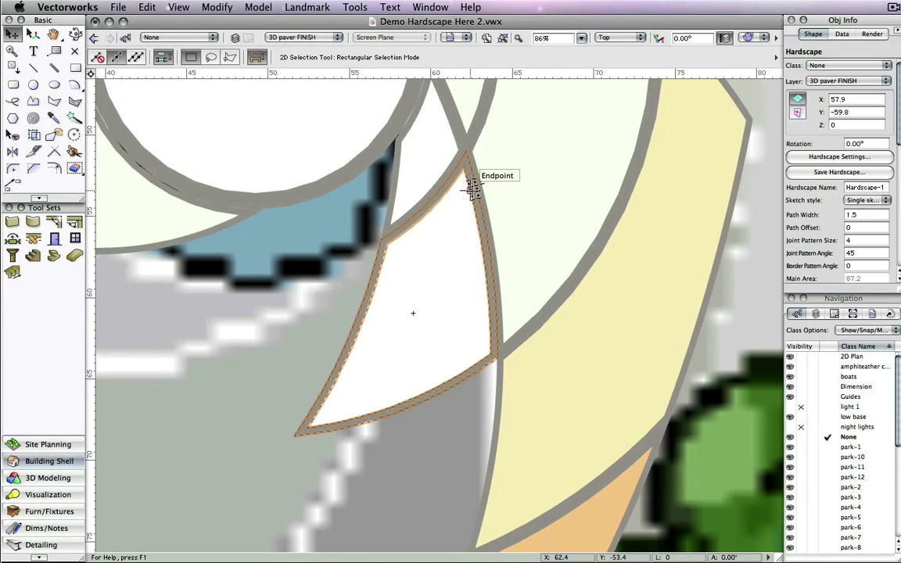
click(838, 157)
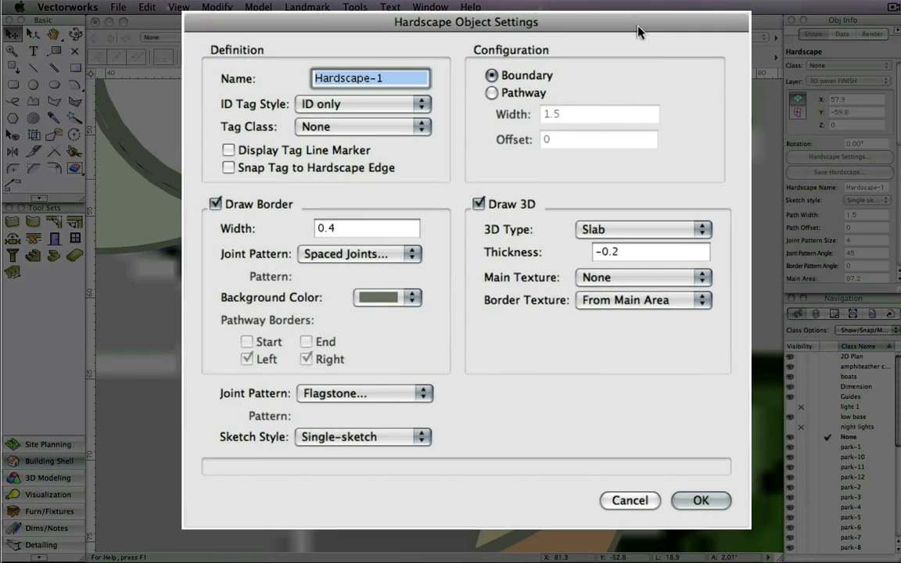
click(657, 297)
click(563, 227)
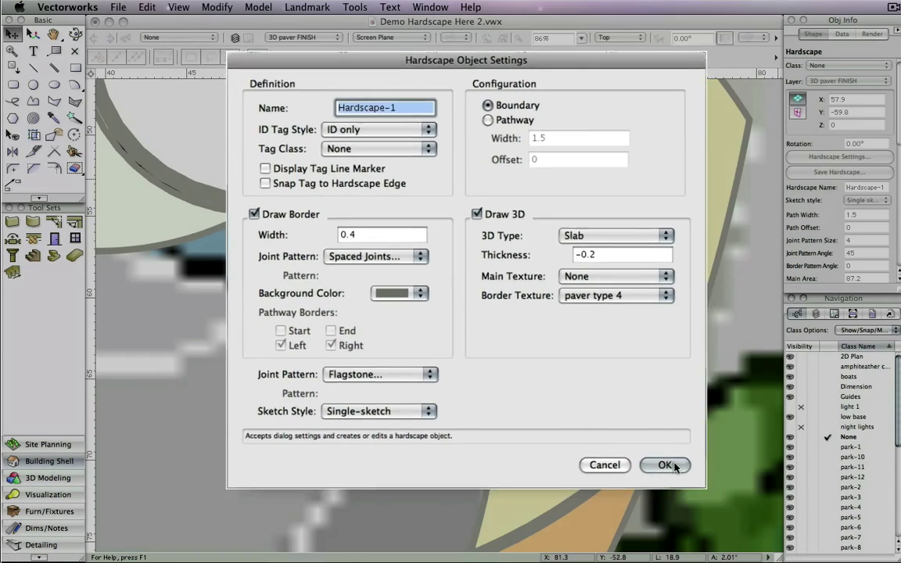
click(673, 467)
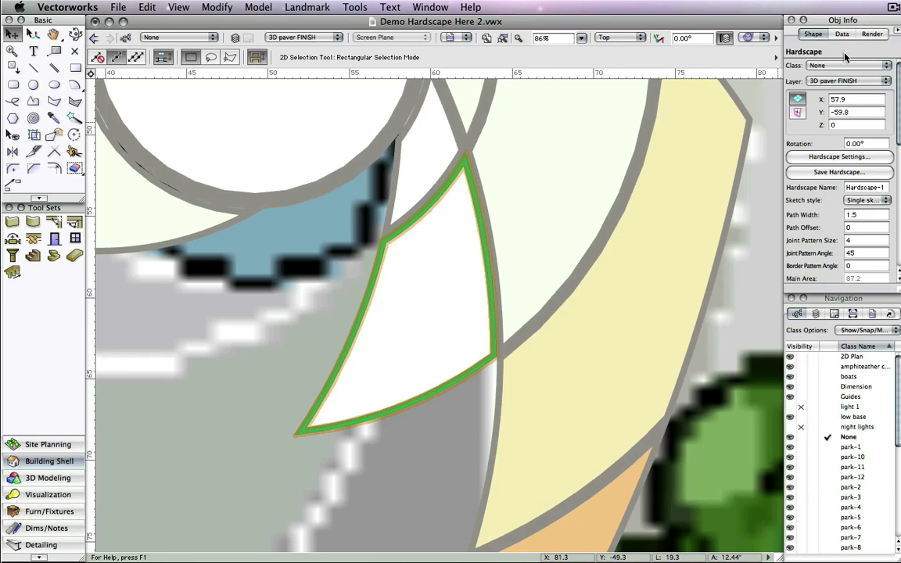
Step: Apply paver 7 as the hardscape's main texture and return to Top/Plan view
click(870, 35)
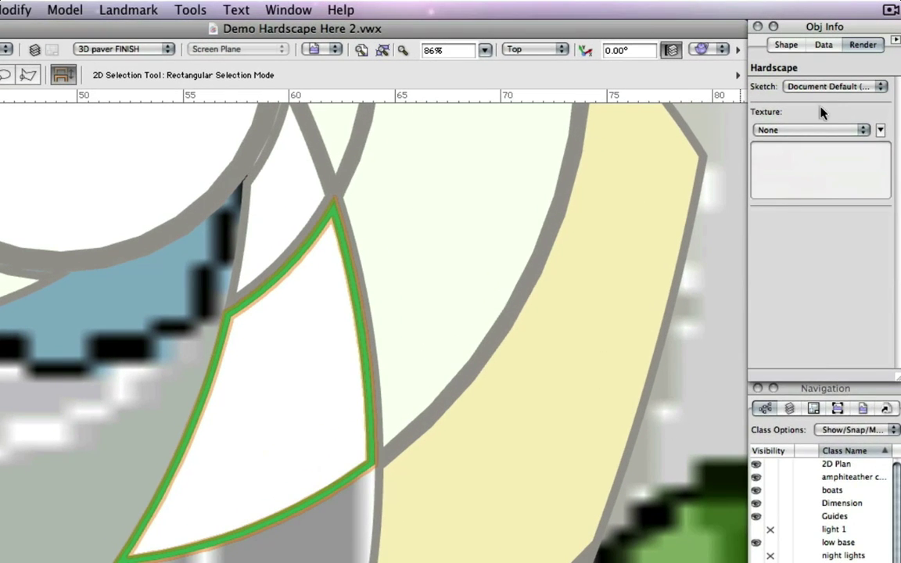
click(834, 99)
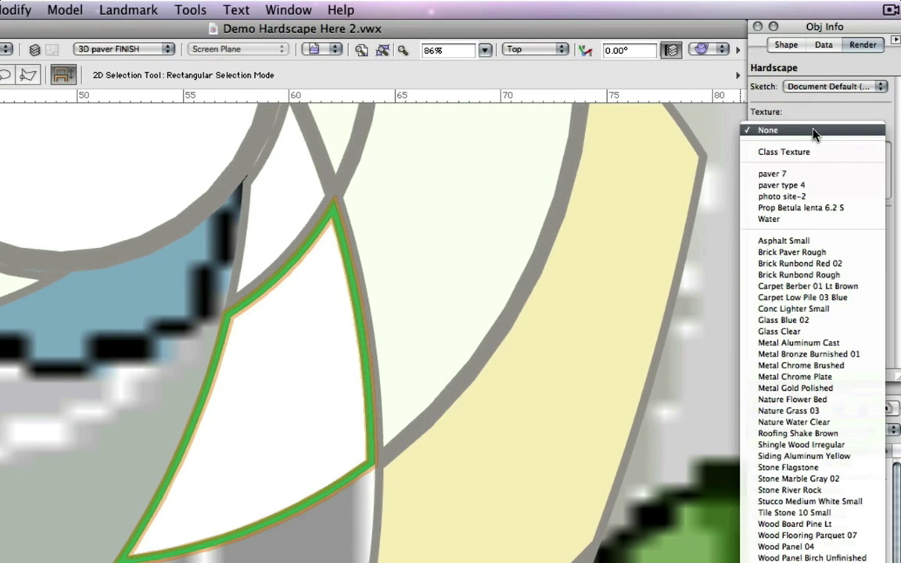
click(814, 173)
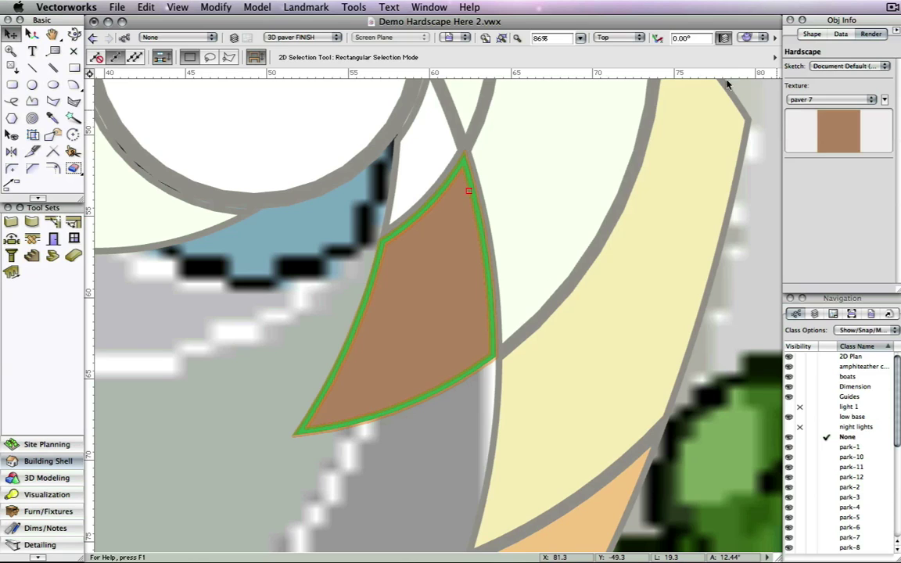
click(604, 39)
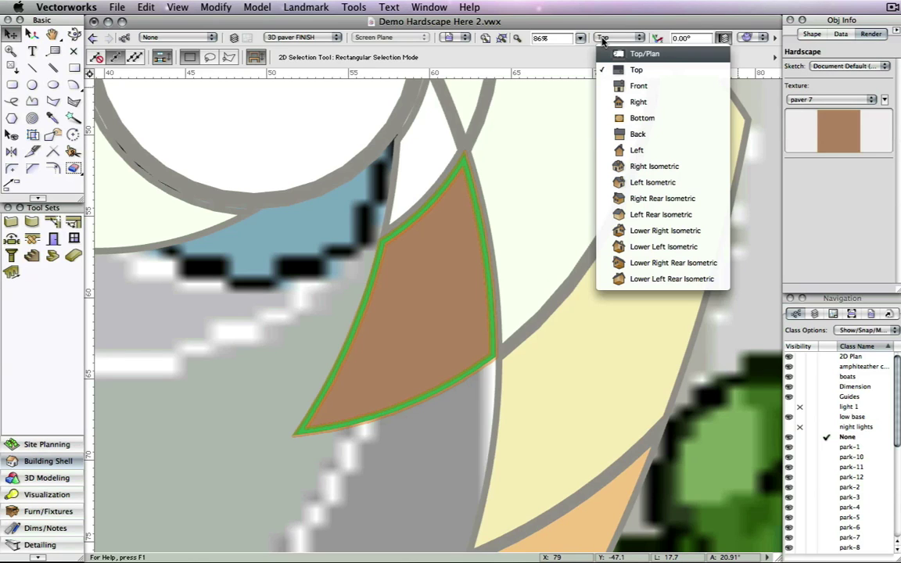
click(646, 54)
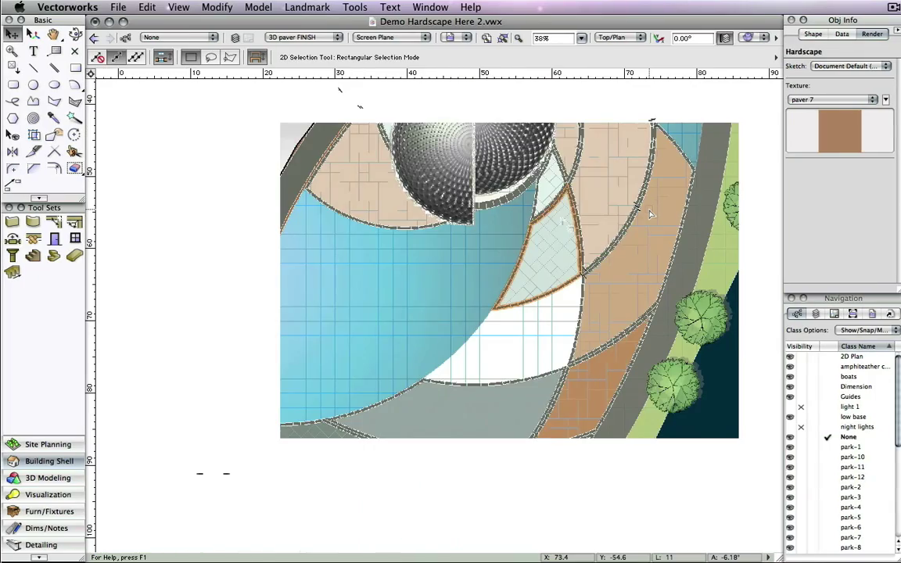